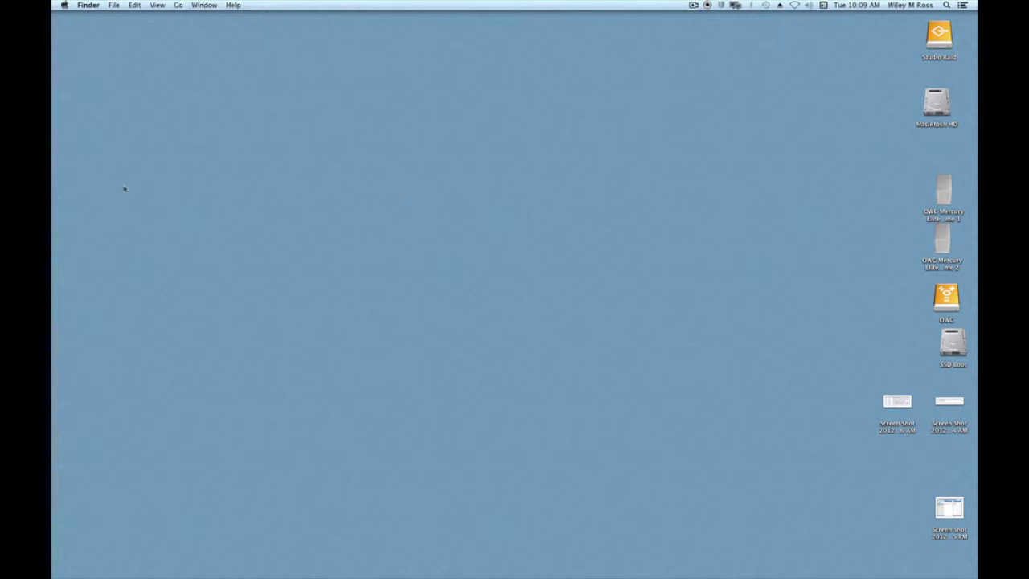
# Step: Reveal the Mac Dock to reach the Parallels Desktop icon
pyautogui.moveTo(53, 172)
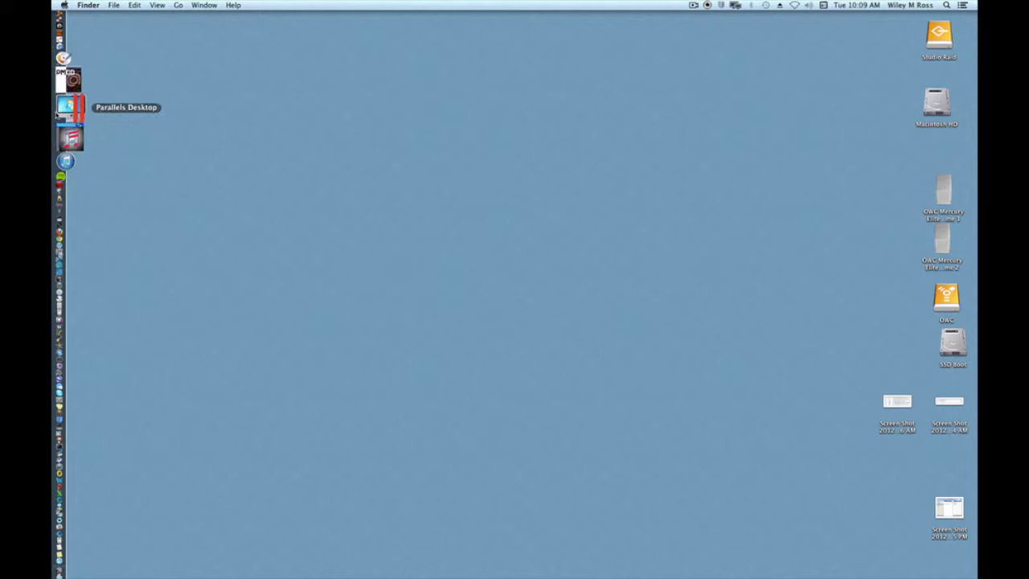
# Step: Launch Parallels Desktop and boot the Windows XP 1 virtual machine to its desktop
pyautogui.click(58, 112)
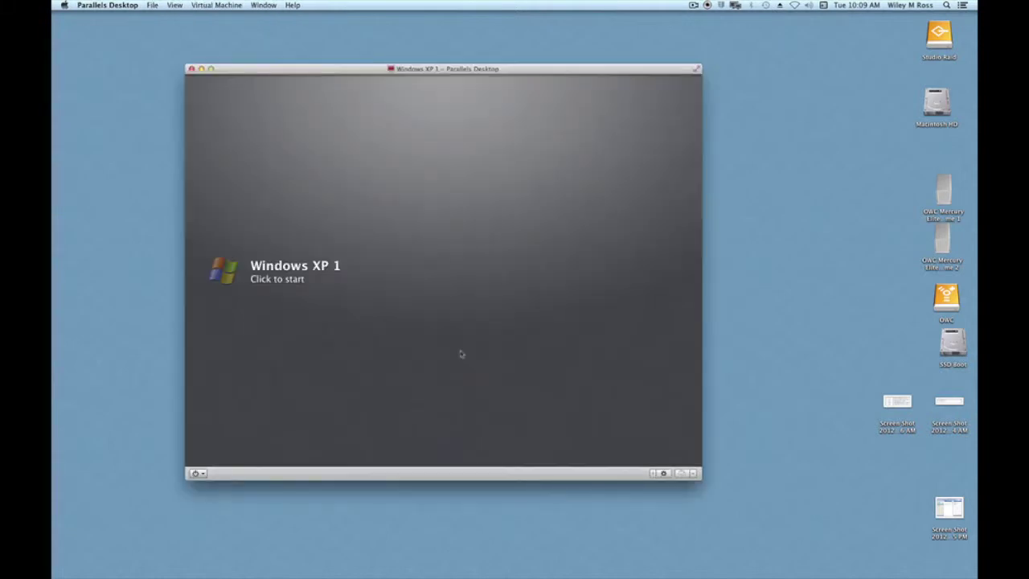
pyautogui.click(296, 282)
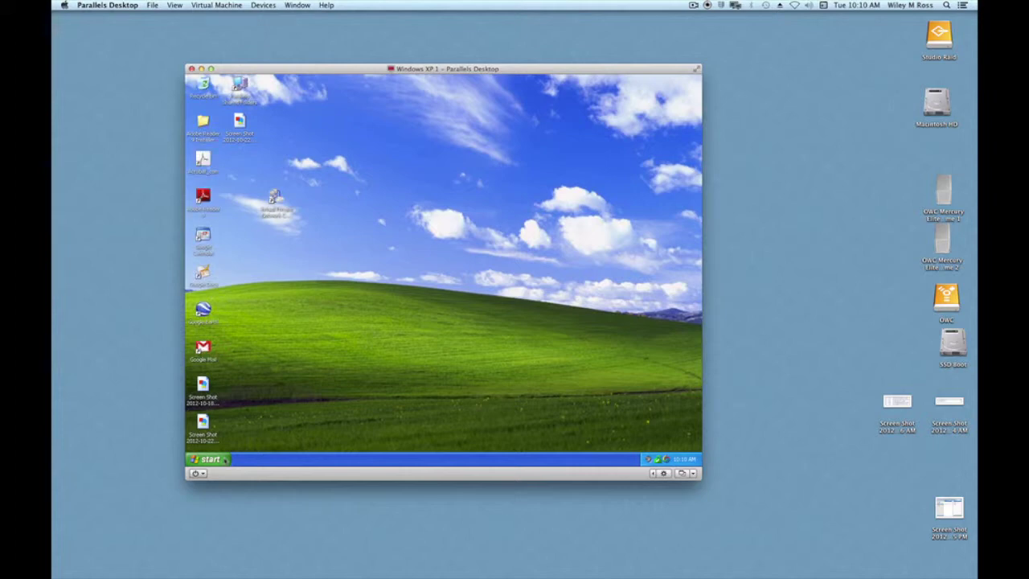
# Step: Start Millennia HV-3R from the Start menu shortcut, opening a new project with the Blank Scene
pyautogui.click(225, 459)
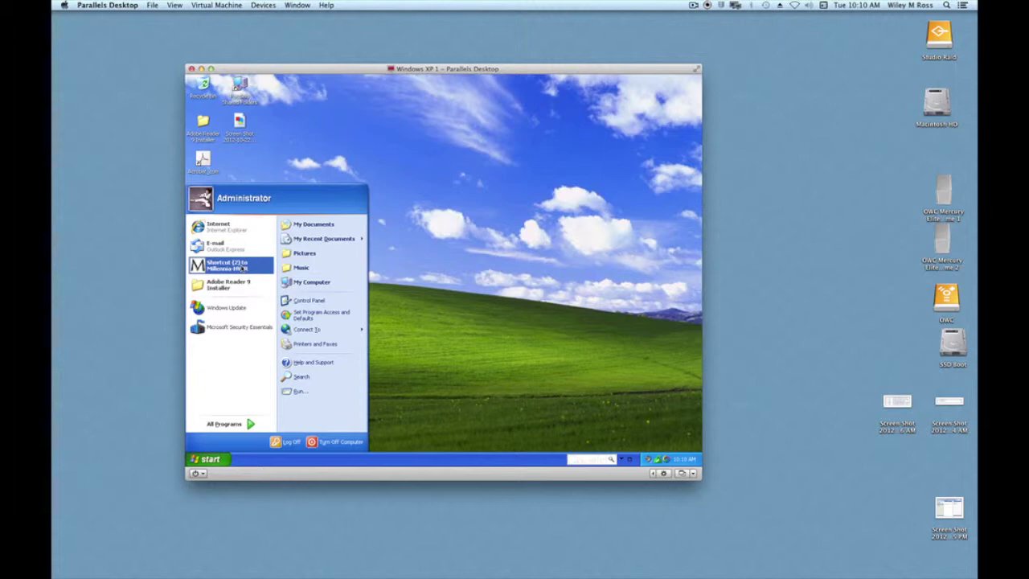
pyautogui.moveTo(244, 268); pyautogui.dragTo(241, 269)
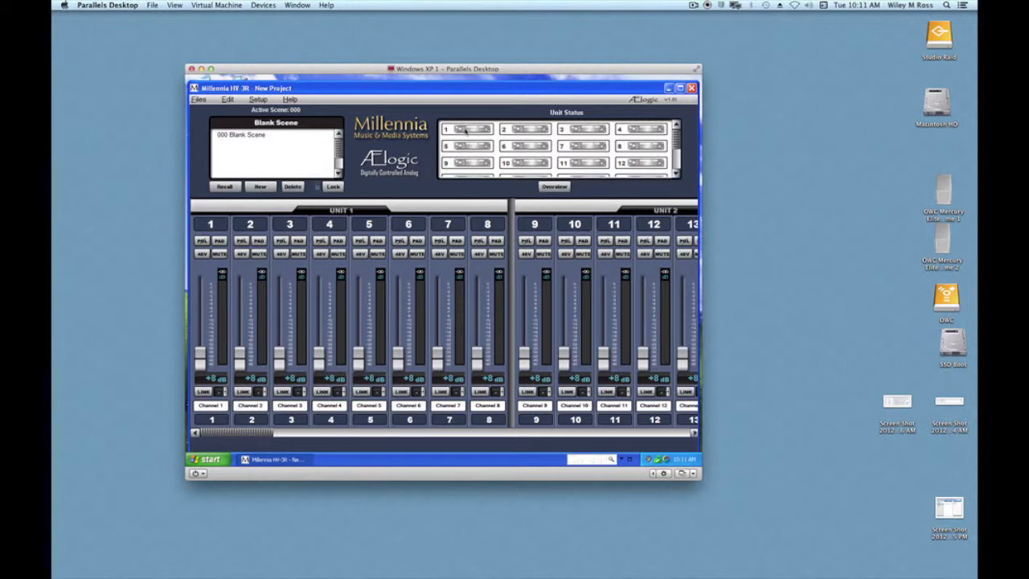
# Step: Connect unit 1 in Unit Status and try adjusting channel 1's gain fader
pyautogui.click(465, 131)
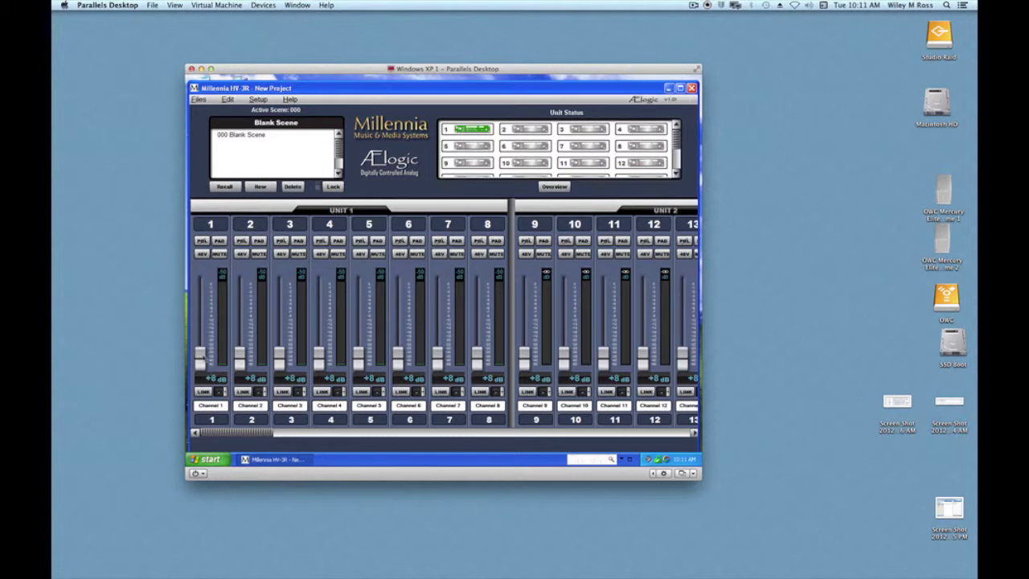
pyautogui.moveTo(200, 358); pyautogui.dragTo(201, 373)
# Step: Toggle channel 3's 48V phantom power on and off, then raise its gain to +33 dB
pyautogui.click(281, 254)
pyautogui.click(281, 254)
pyautogui.moveTo(281, 355); pyautogui.dragTo(283, 333)
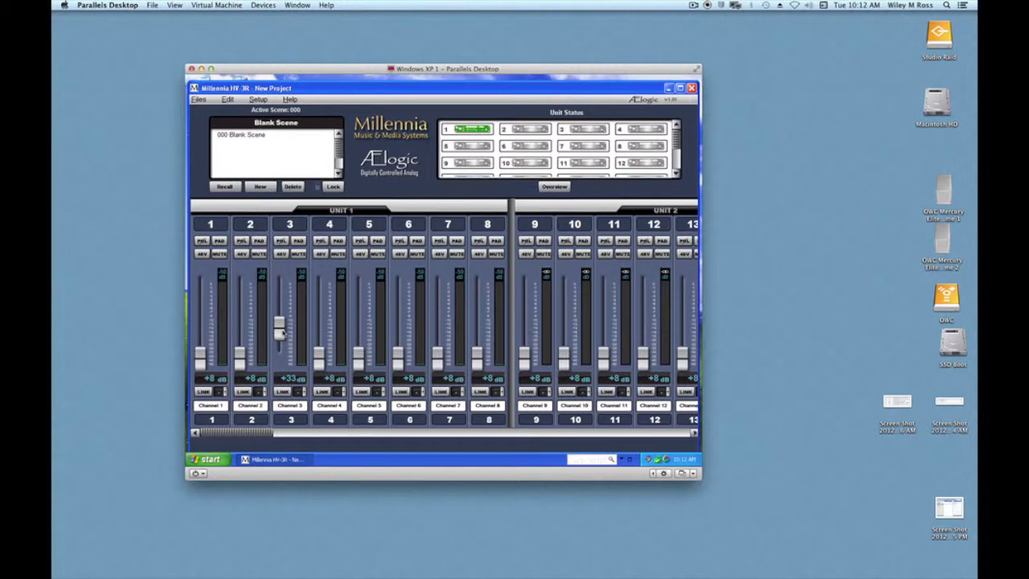
# Step: Rename channel 3 to PR-30
pyautogui.doubleClick(294, 407)
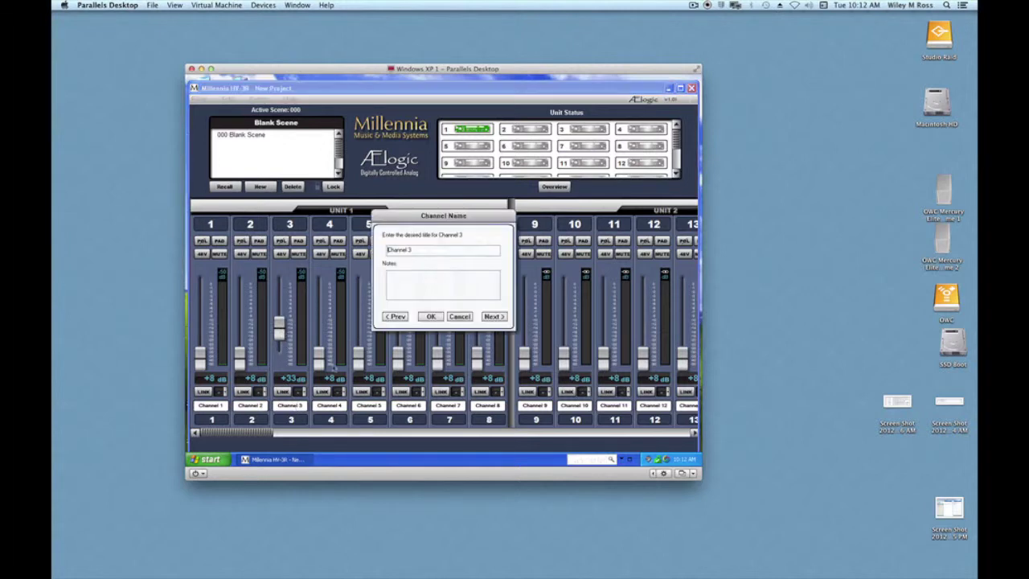
pyautogui.moveTo(421, 252); pyautogui.dragTo(370, 252)
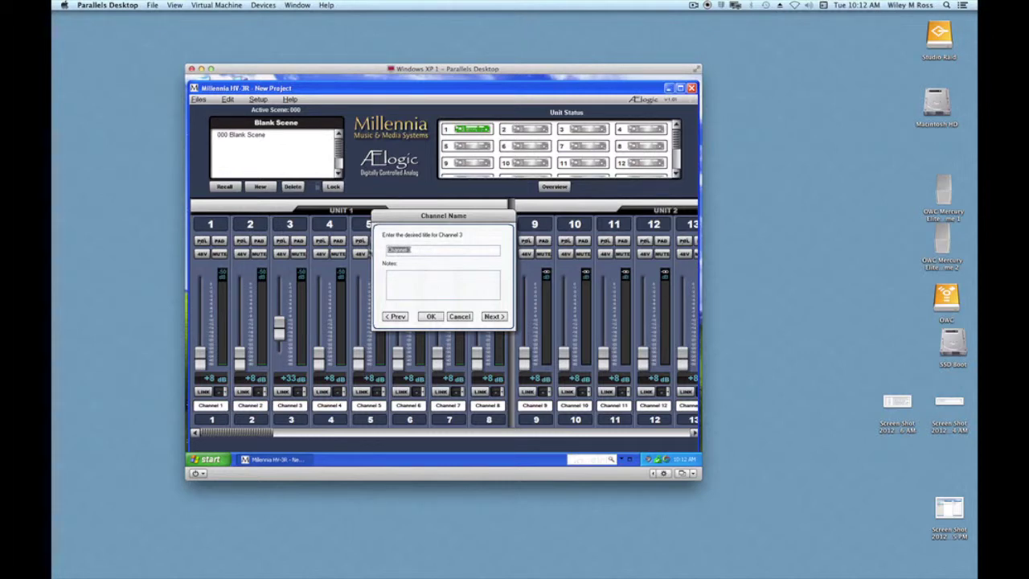
pyautogui.write('PR-30')
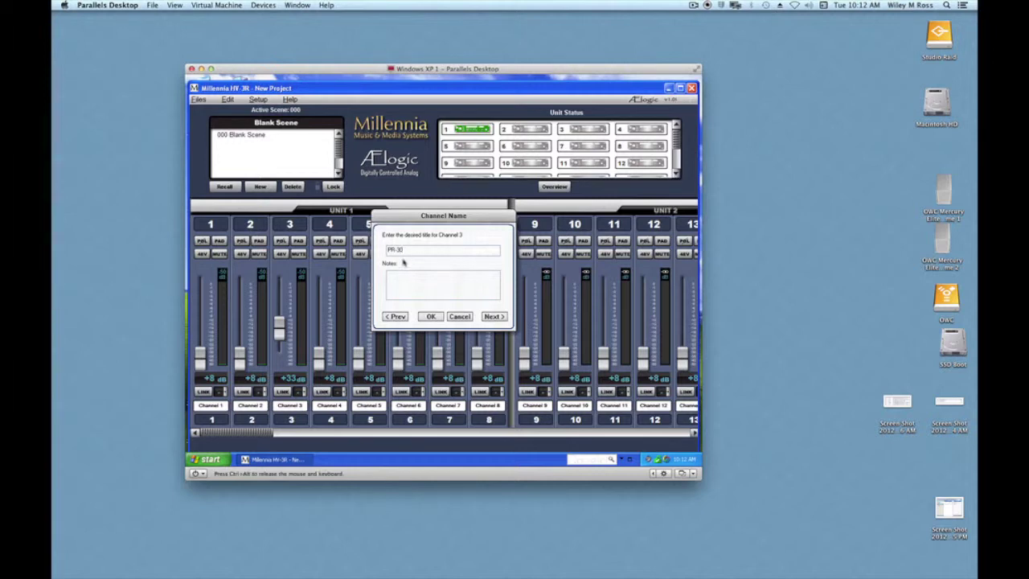
pyautogui.click(427, 316)
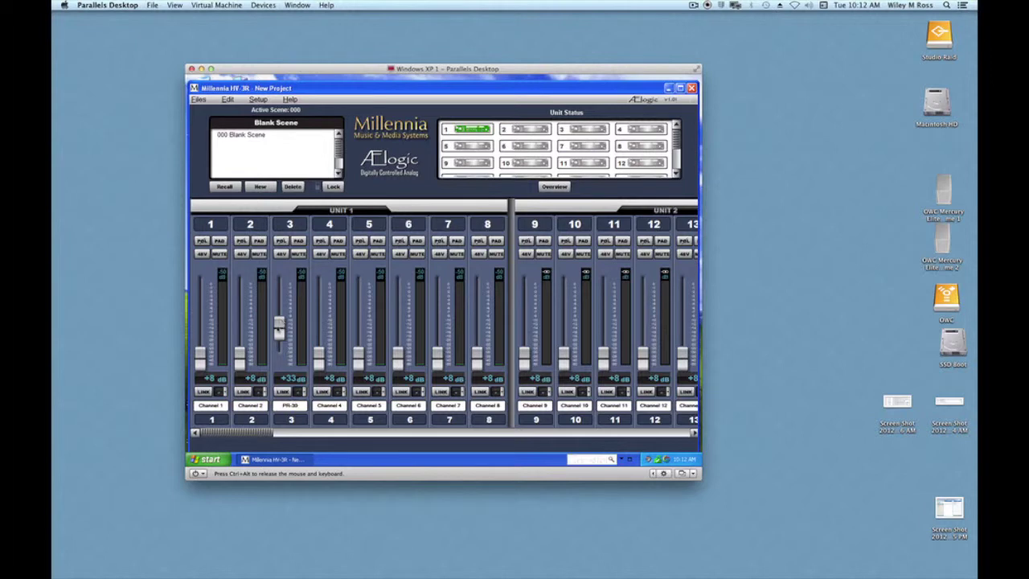
# Step: Test channel 3's fader, PAD and MUTE, leaving PR-30 at +18 dB with pad and mute off
pyautogui.moveTo(279, 328); pyautogui.dragTo(279, 321)
pyautogui.moveTo(281, 325); pyautogui.dragTo(283, 370)
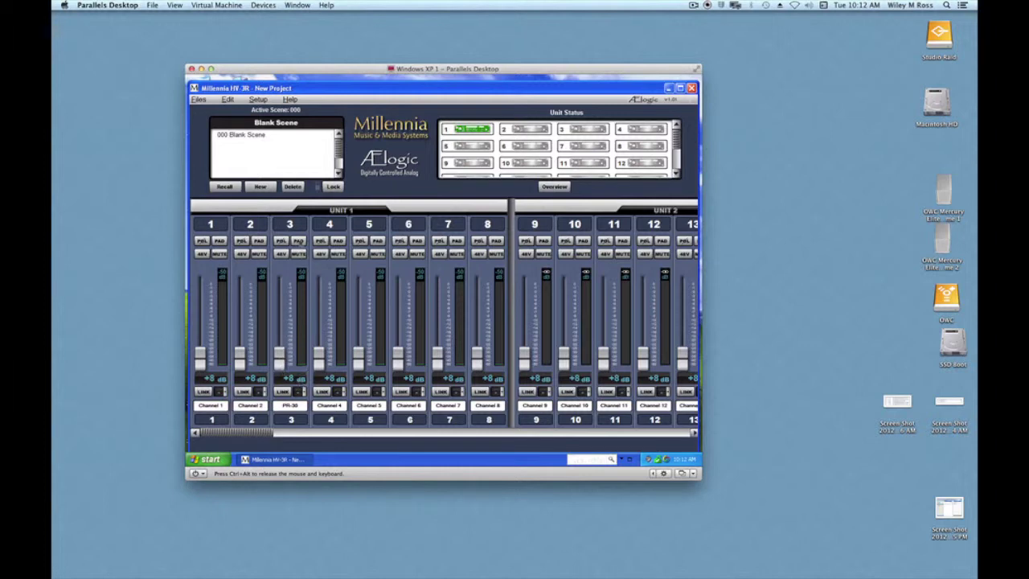
pyautogui.click(298, 240)
pyautogui.click(298, 240)
pyautogui.click(297, 254)
pyautogui.click(298, 254)
pyautogui.moveTo(277, 359); pyautogui.dragTo(278, 346)
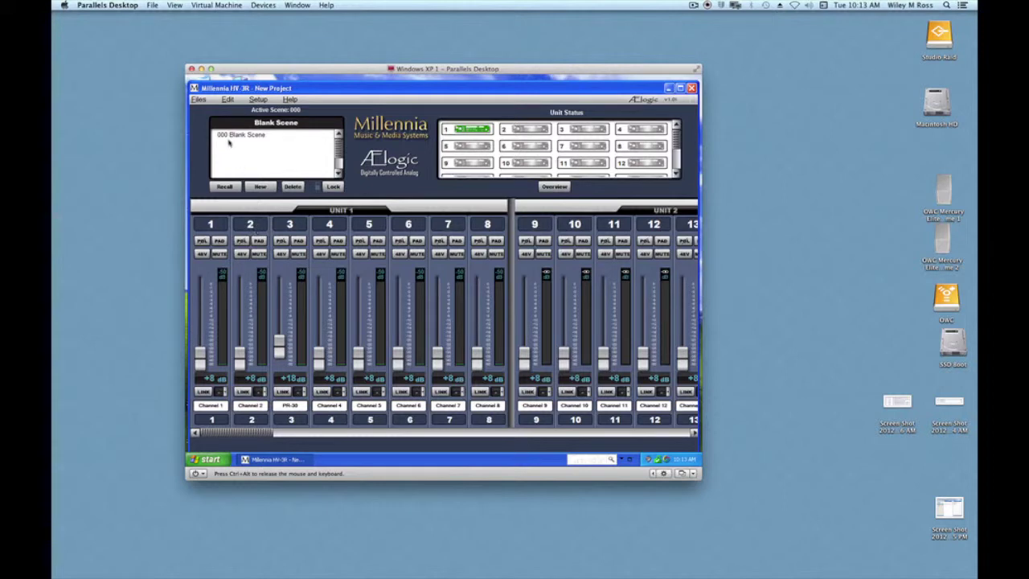
# Step: Save the project as test.msf
pyautogui.click(199, 99)
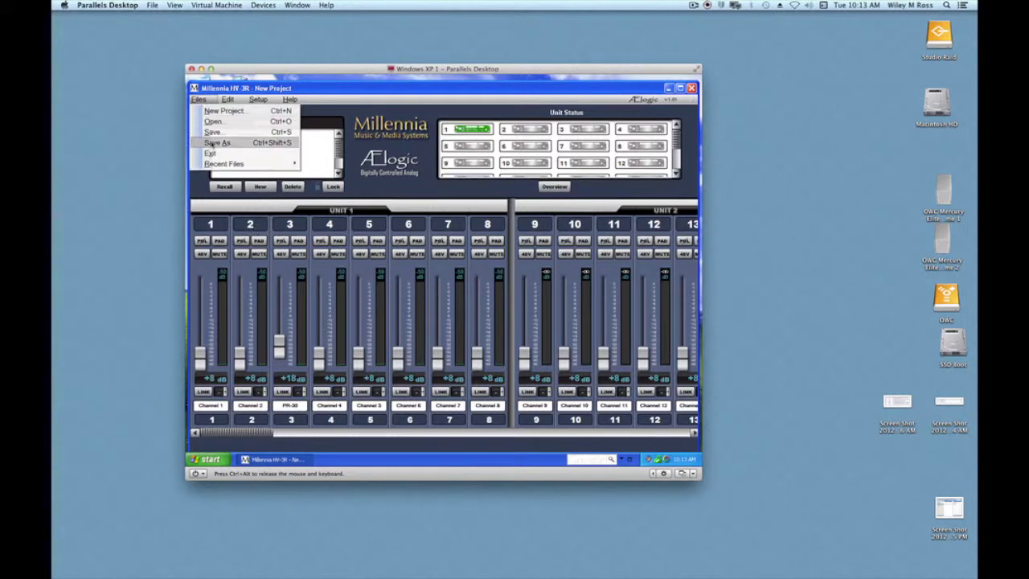
pyautogui.click(213, 143)
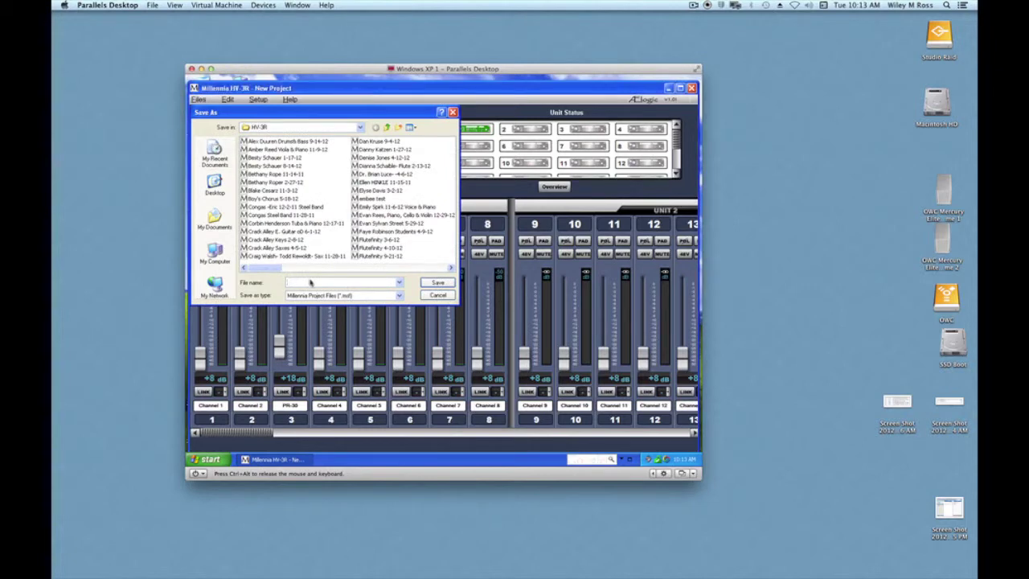
pyautogui.write('test')
pyautogui.click(446, 283)
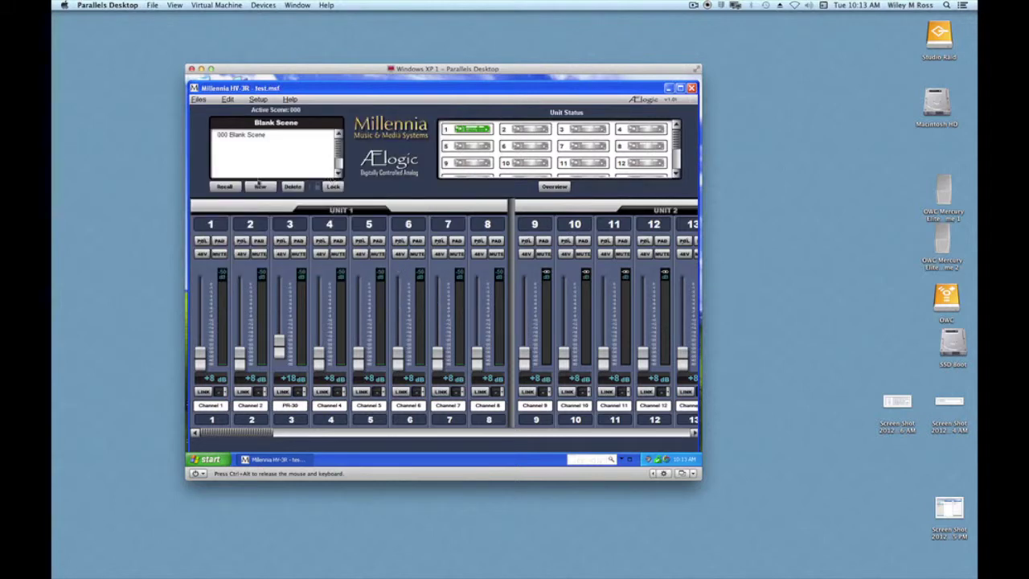
# Step: Create a new scene named 1
pyautogui.click(260, 187)
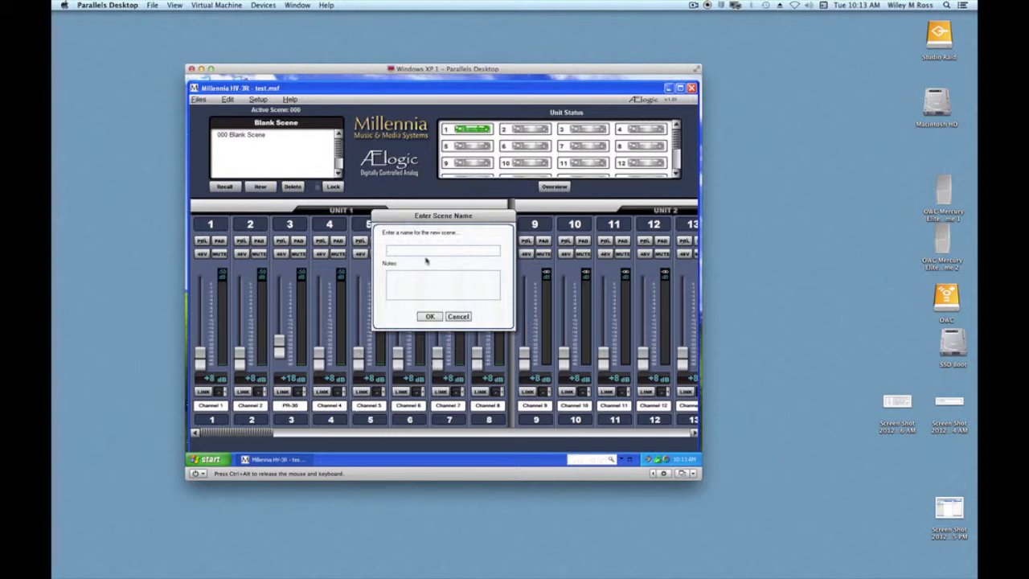
pyautogui.write('1')
pyautogui.click(429, 316)
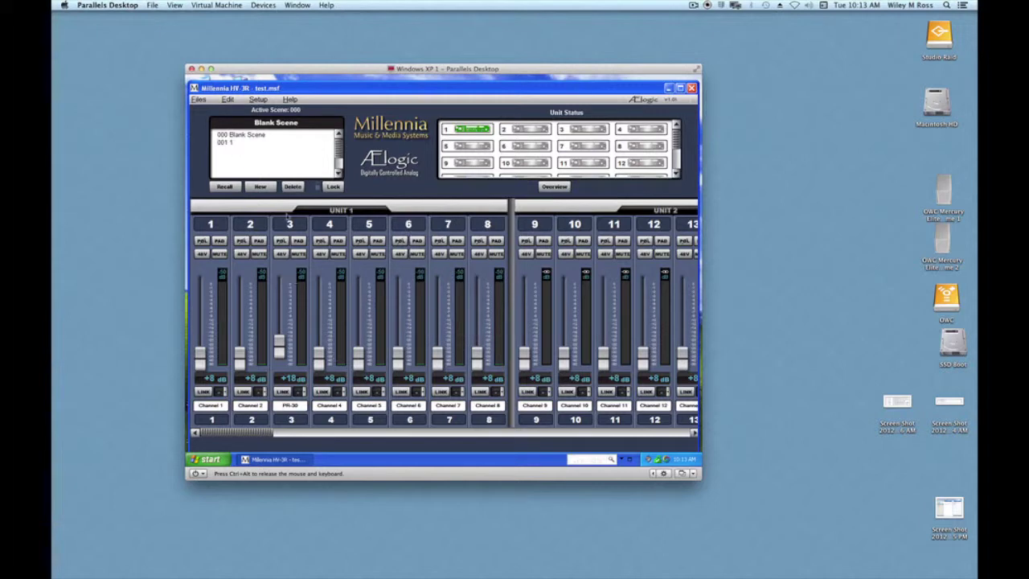
# Step: Set channels 4 and 5 to +25 dB in scene 001 '1' and recall it
pyautogui.click(263, 143)
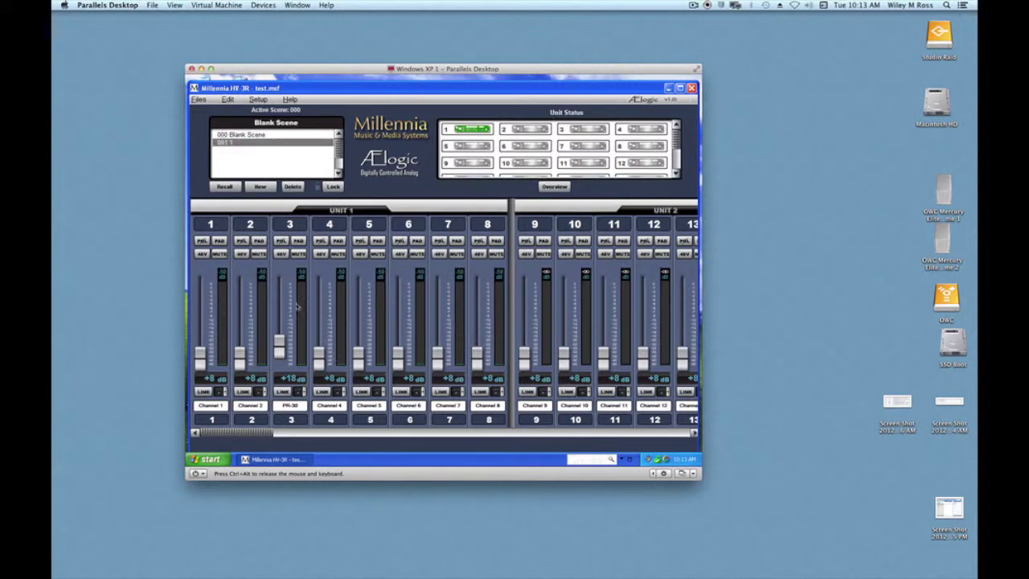
pyautogui.moveTo(320, 353); pyautogui.dragTo(358, 336)
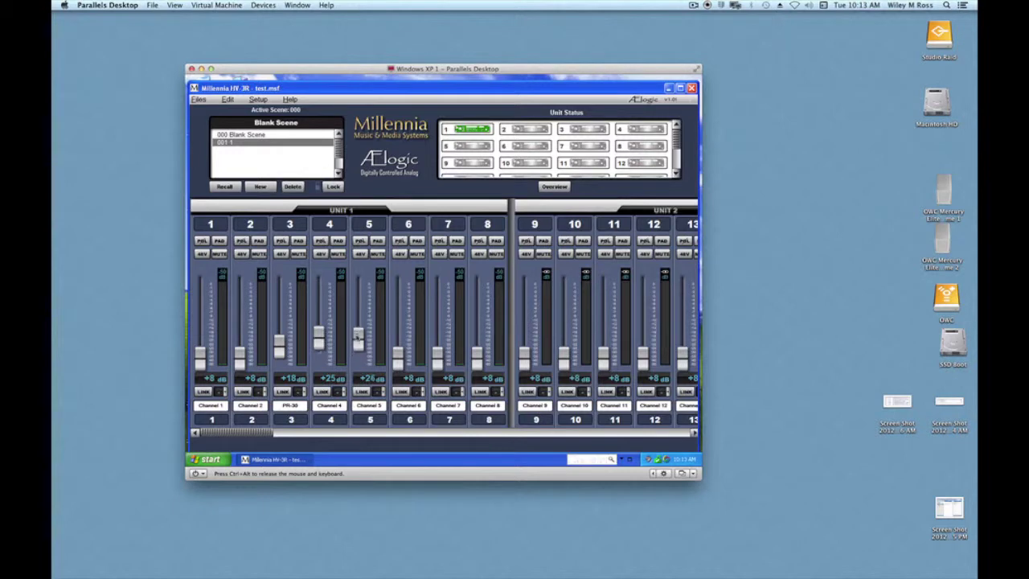
pyautogui.click(270, 136)
pyautogui.click(259, 142)
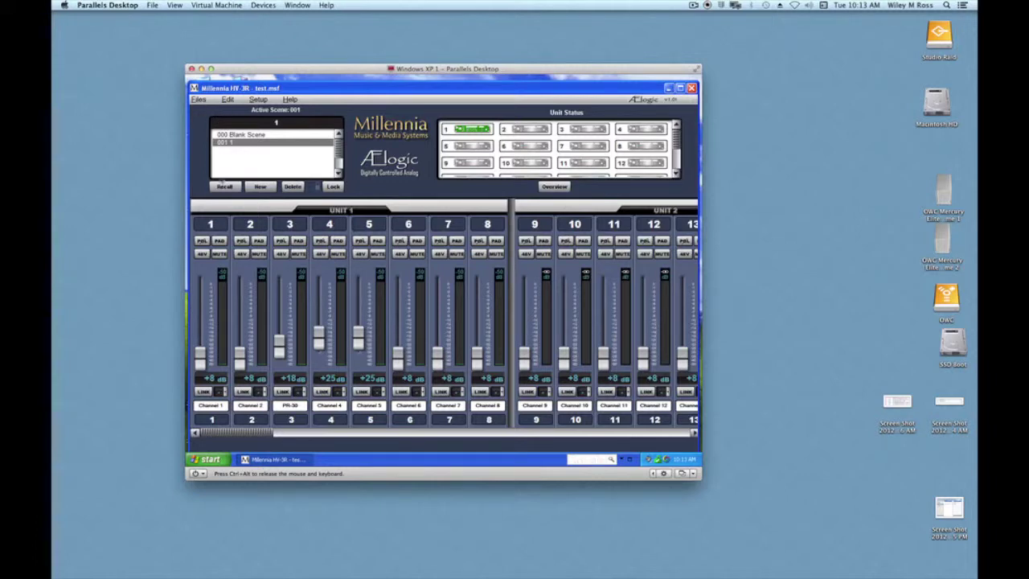
# Step: Open the Riddle Guitar & Cello session from Recent Files without saving current changes
pyautogui.click(197, 98)
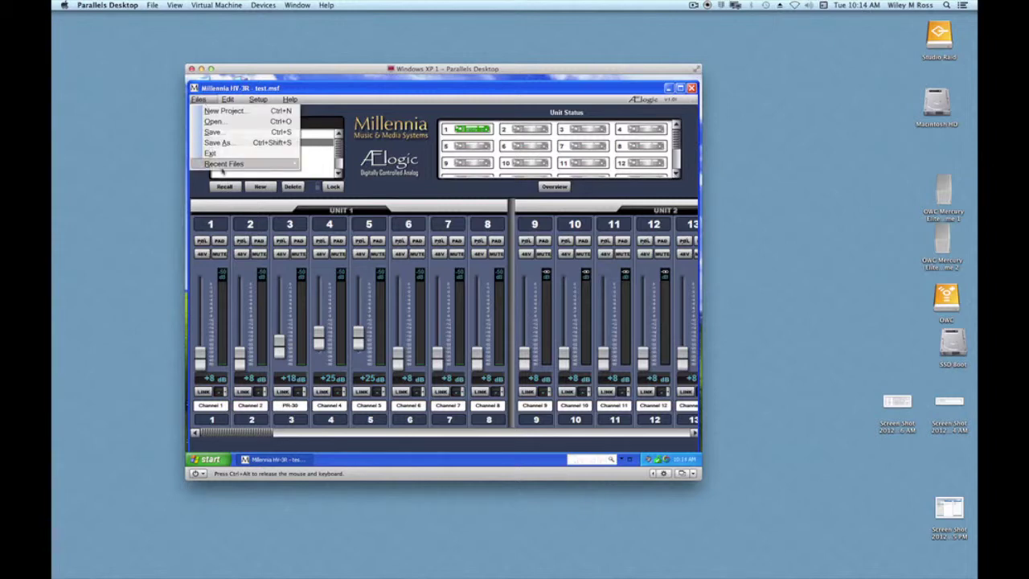
pyautogui.moveTo(222, 165)
pyautogui.click(337, 176)
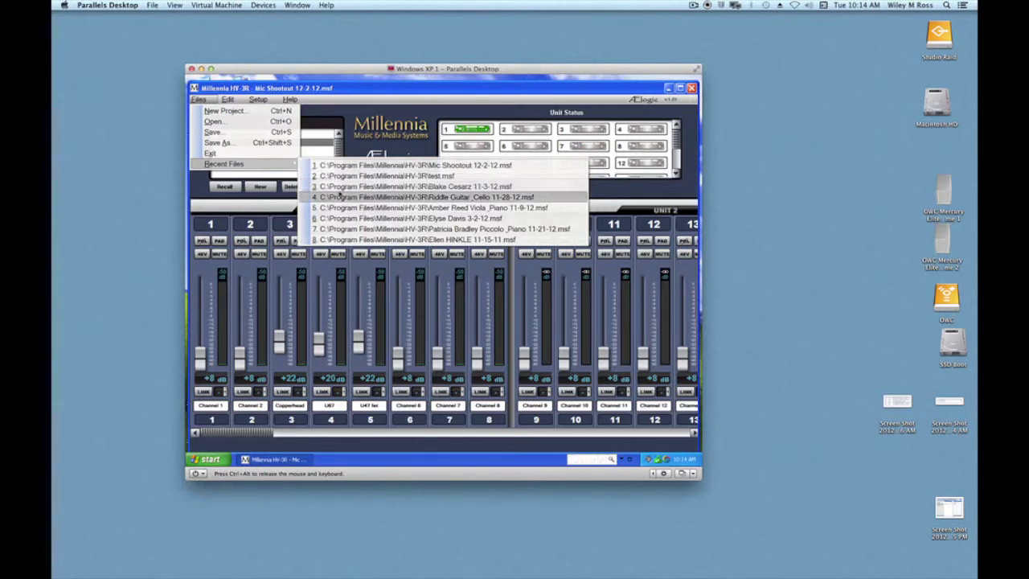
pyautogui.click(340, 196)
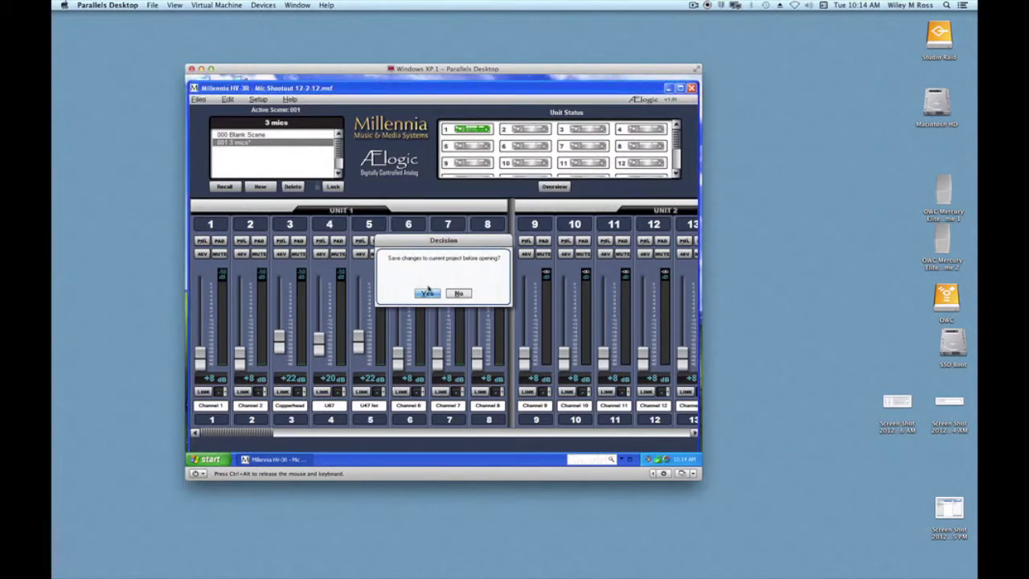
pyautogui.click(458, 292)
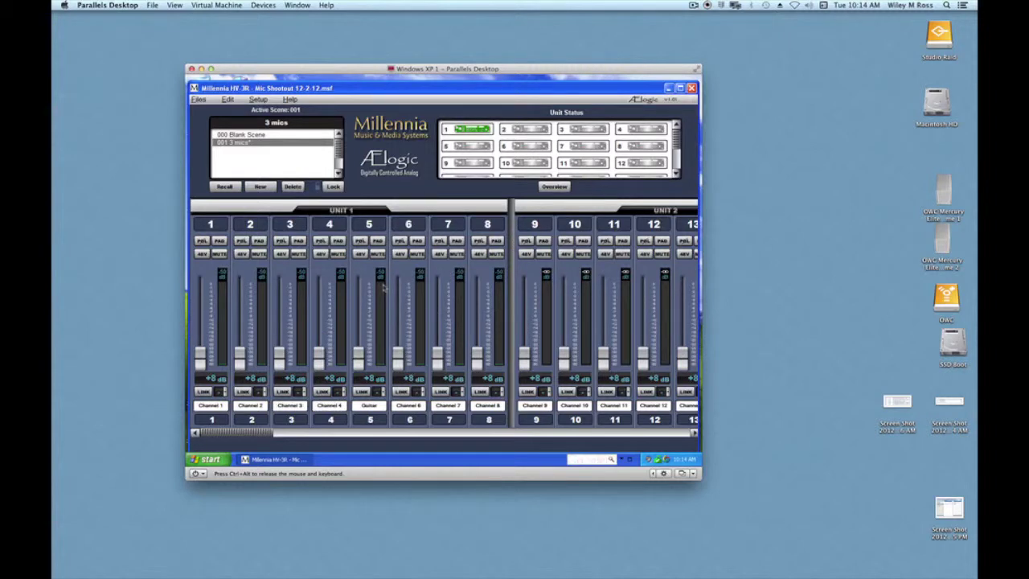
# Step: Recall the Guitar & Cello scene, then begin closing the HV-3R software
pyautogui.click(267, 143)
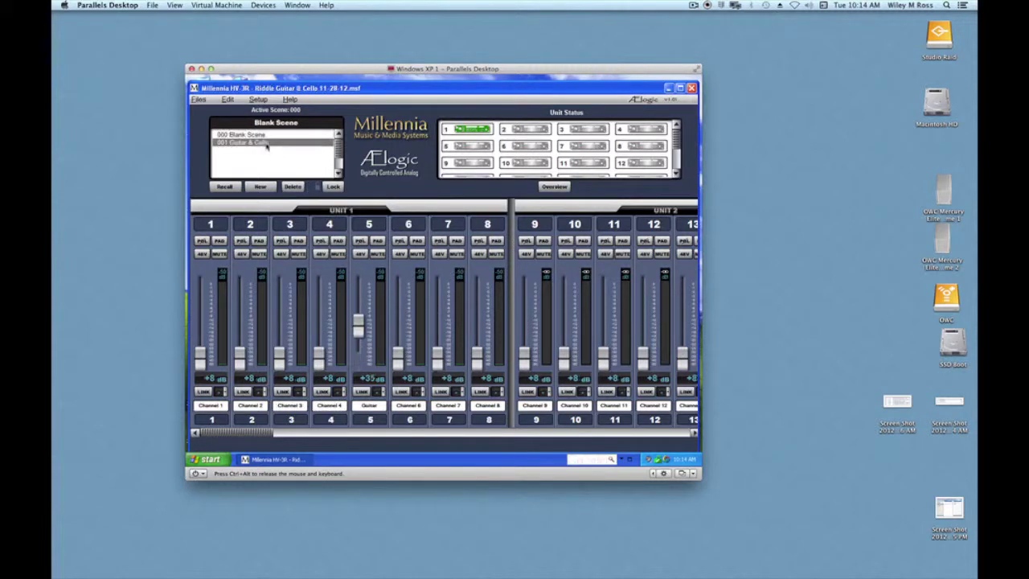
pyautogui.click(267, 147)
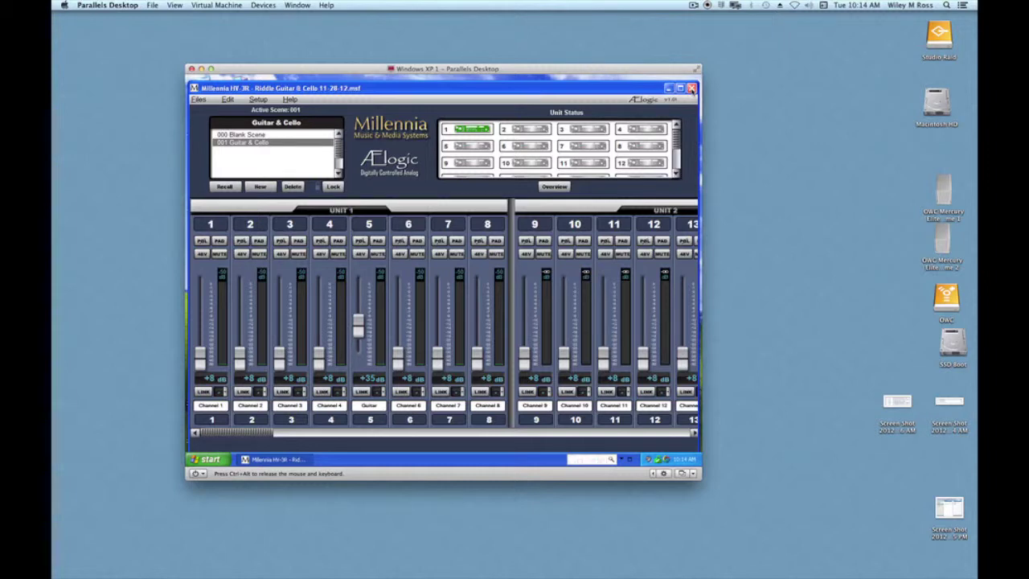
pyautogui.click(691, 88)
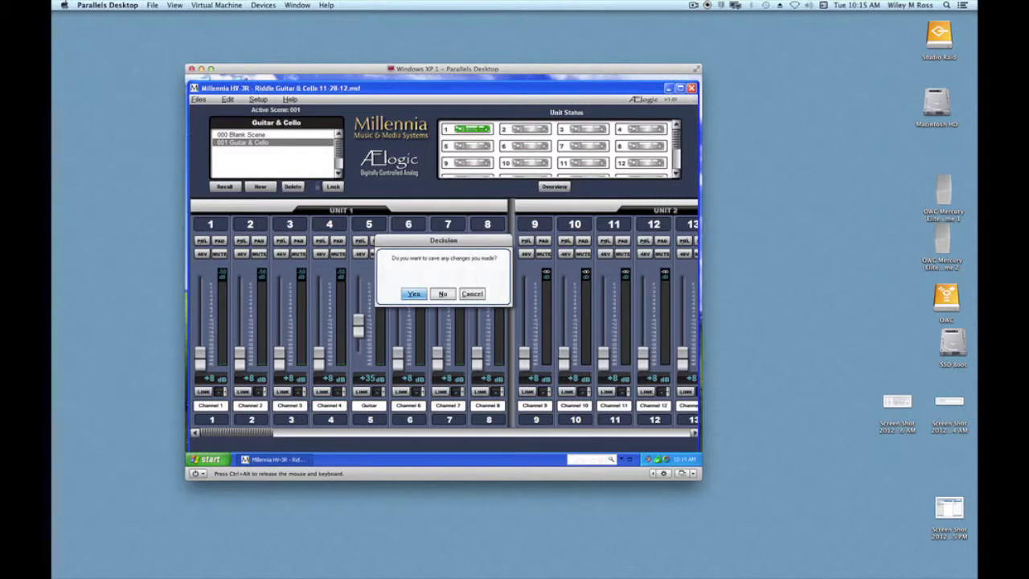